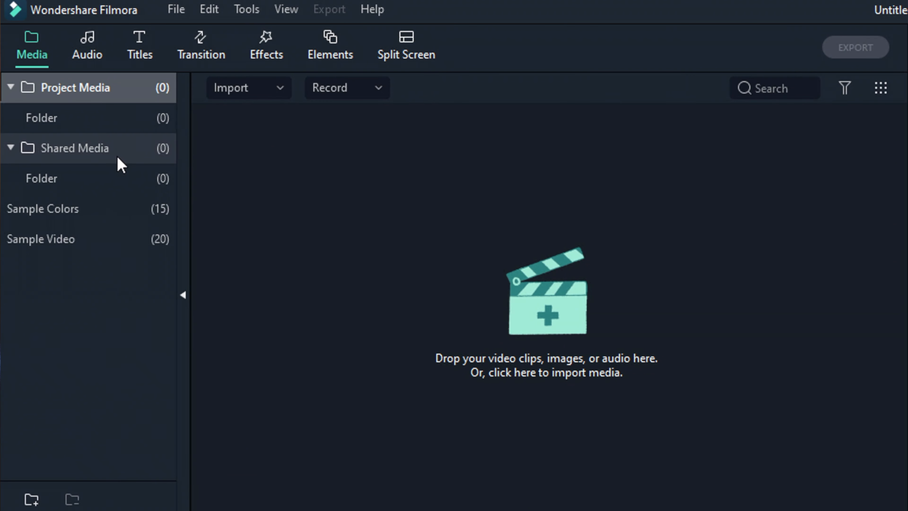
# Step: Place the sample videos Travel 01 and Travel 02 one directly after the other on video track 2
pyautogui.click(100, 238)
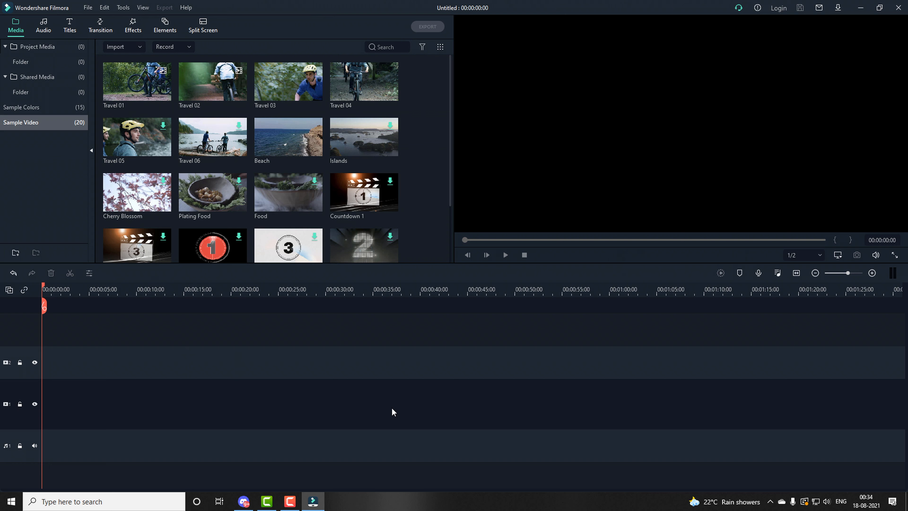
pyautogui.click(152, 91)
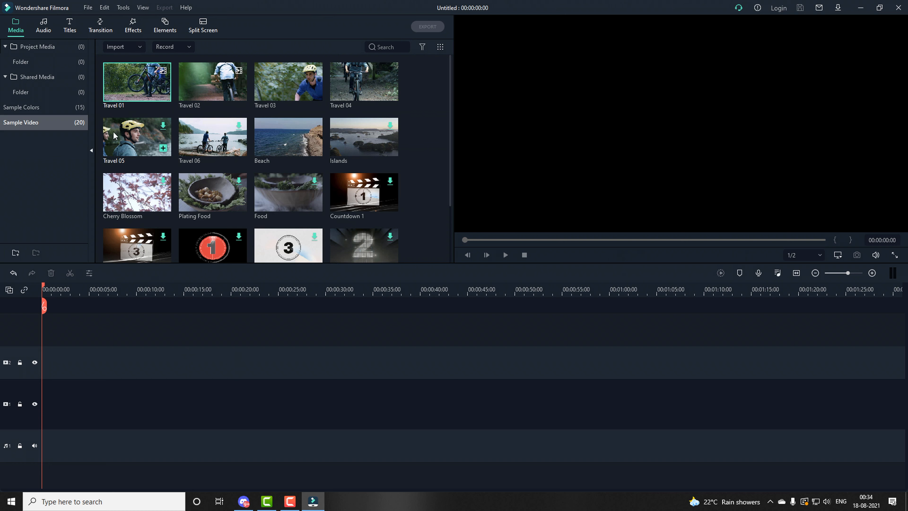
pyautogui.moveTo(146, 70); pyautogui.dragTo(44, 375)
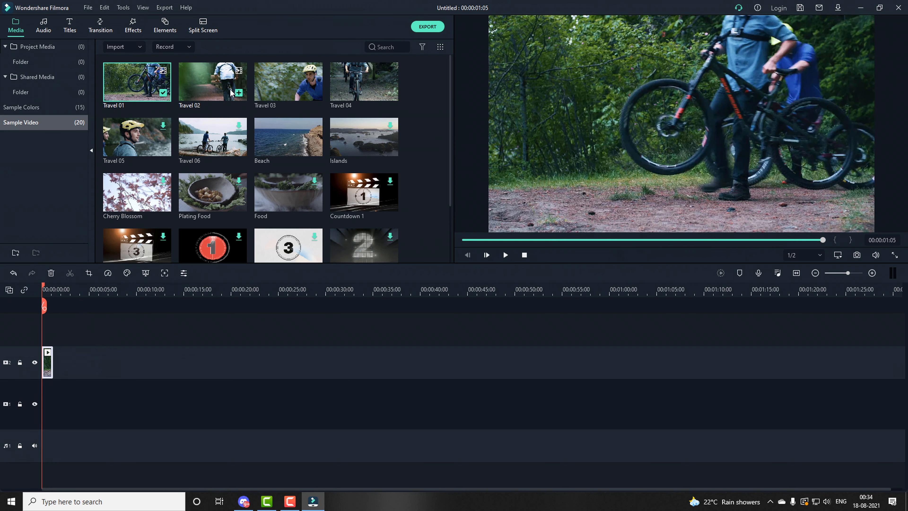
pyautogui.click(239, 93)
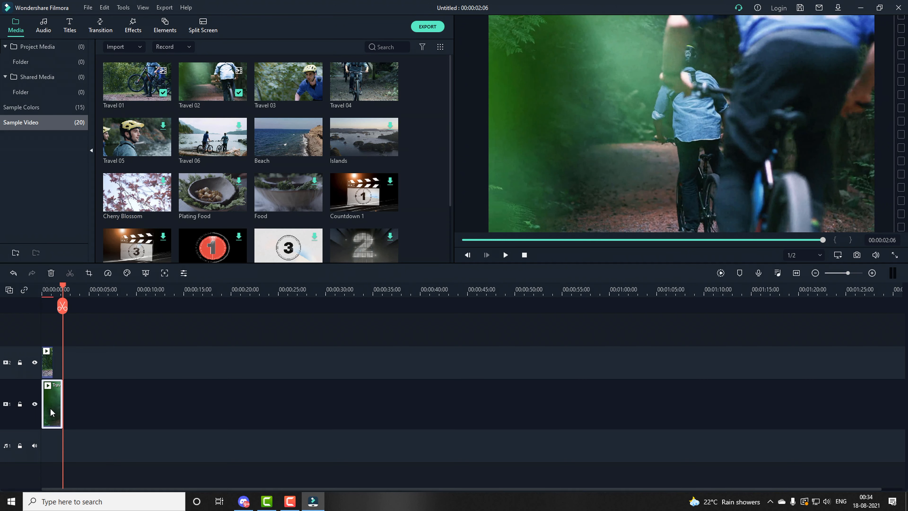
pyautogui.moveTo(49, 400); pyautogui.dragTo(58, 363)
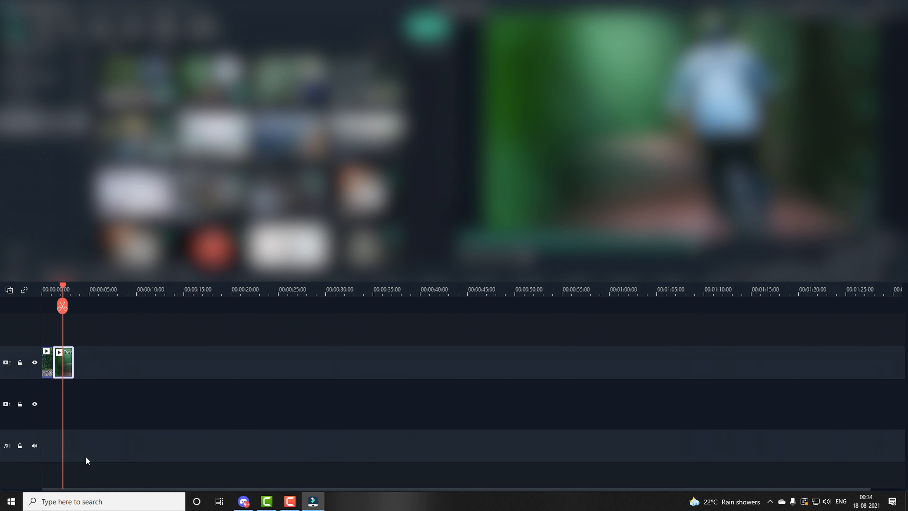
# Step: Play the two-clip sequence from the beginning and move the playhead along the timeline to review it
pyautogui.moveTo(63, 283); pyautogui.dragTo(42, 298)
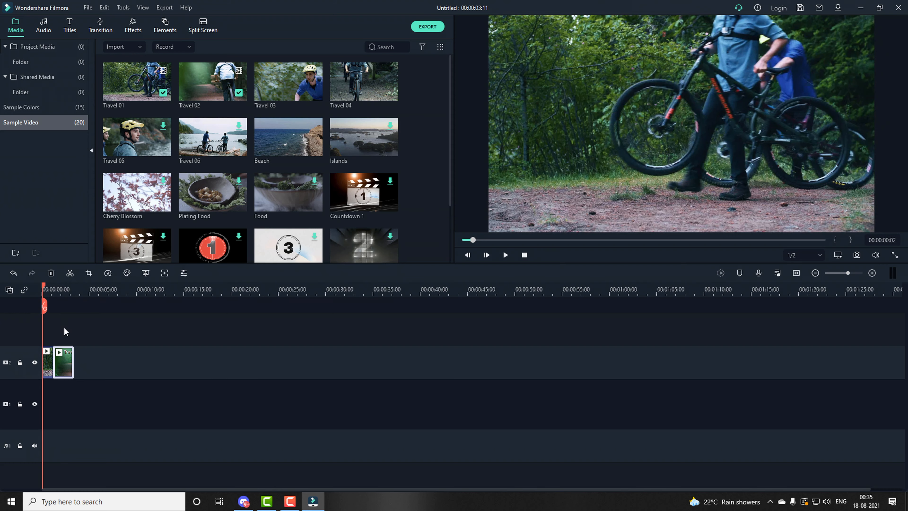
pyautogui.press('space')
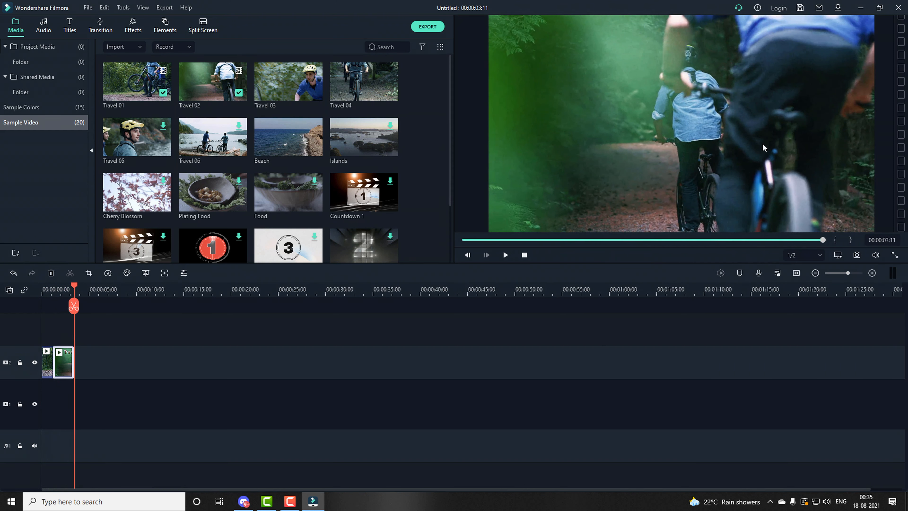
pyautogui.click(239, 289)
pyautogui.moveTo(239, 286); pyautogui.dragTo(265, 306)
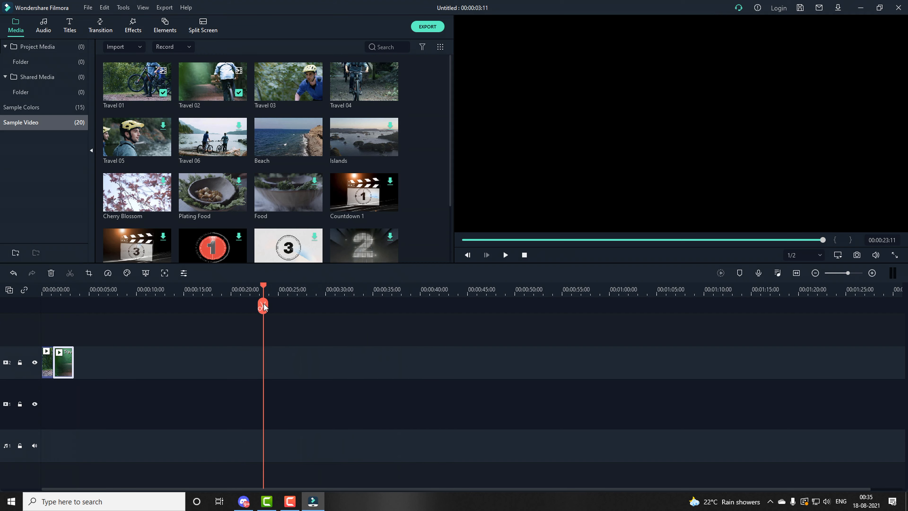
pyautogui.press('space')
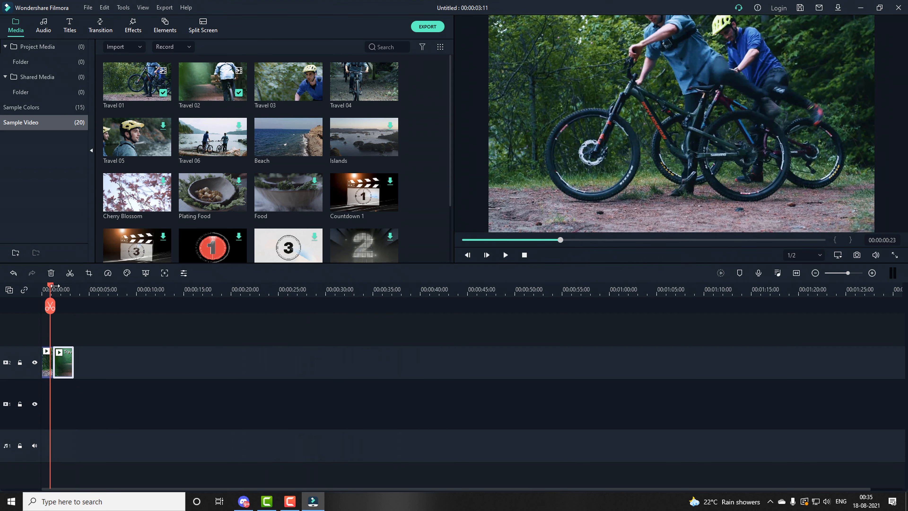
pyautogui.moveTo(55, 285); pyautogui.dragTo(31, 315)
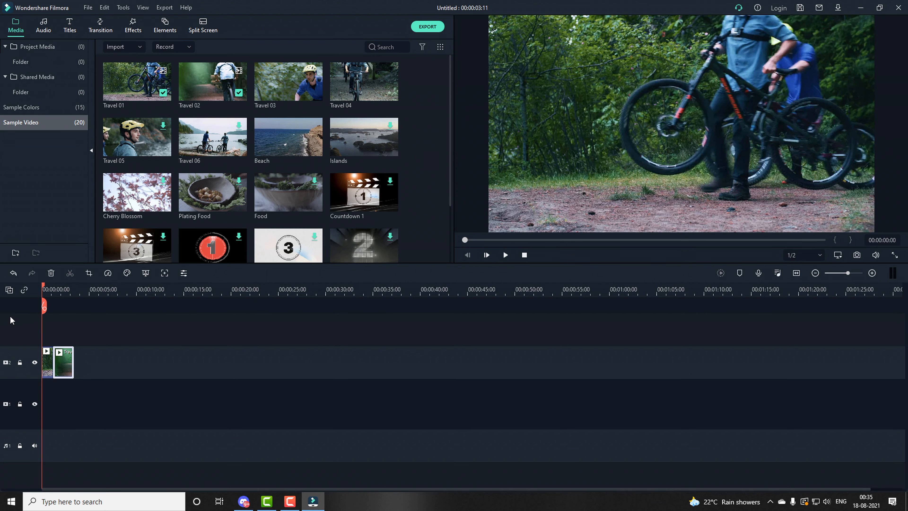
pyautogui.press('space')
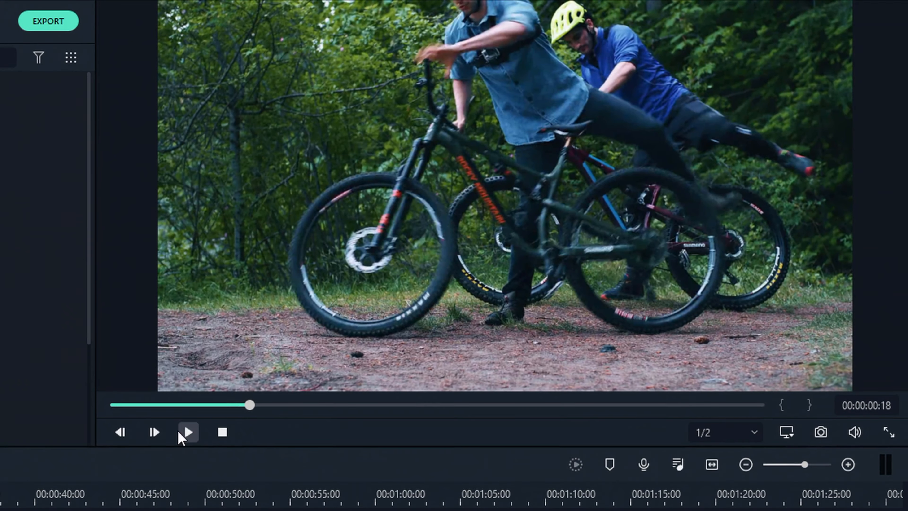
# Step: Step the preview backward frame by frame to 00:00:00:09
pyautogui.click(124, 434)
pyautogui.click(125, 434)
pyautogui.click(125, 435)
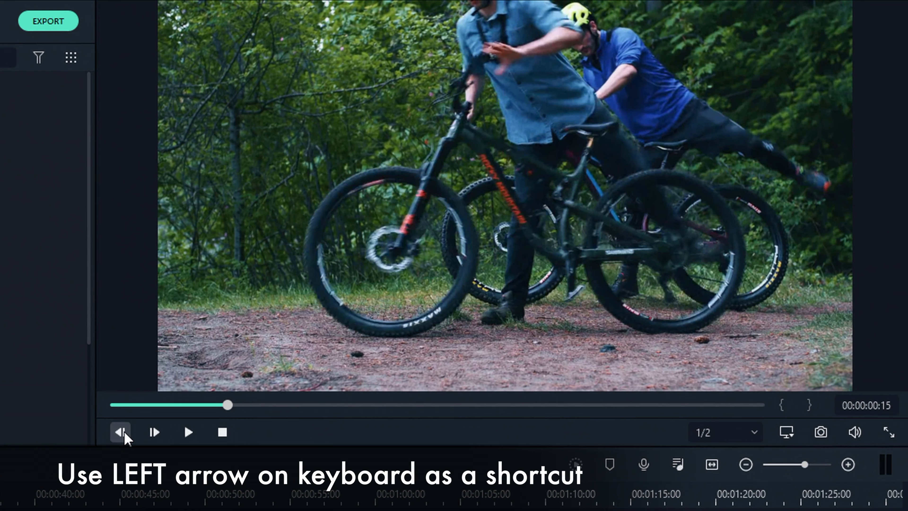
pyautogui.click(124, 434)
pyautogui.click(124, 434)
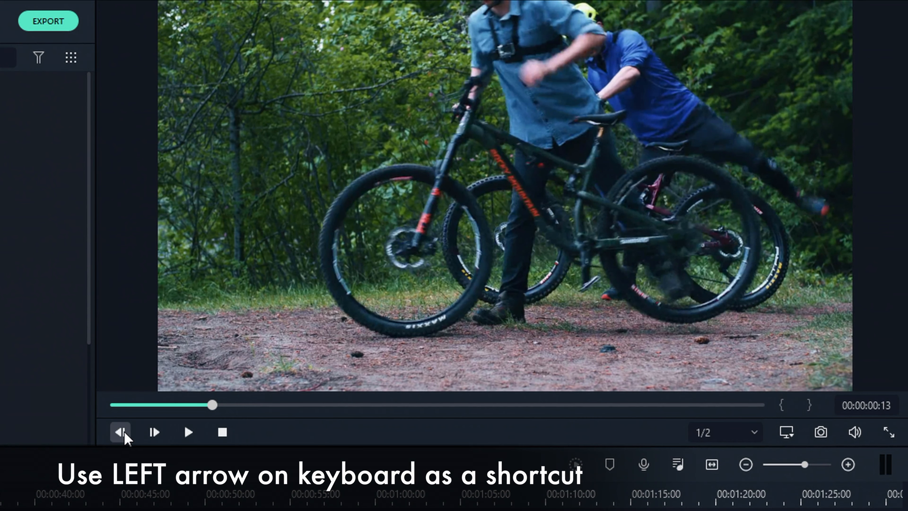
pyautogui.click(125, 433)
pyautogui.click(125, 434)
pyautogui.click(125, 434)
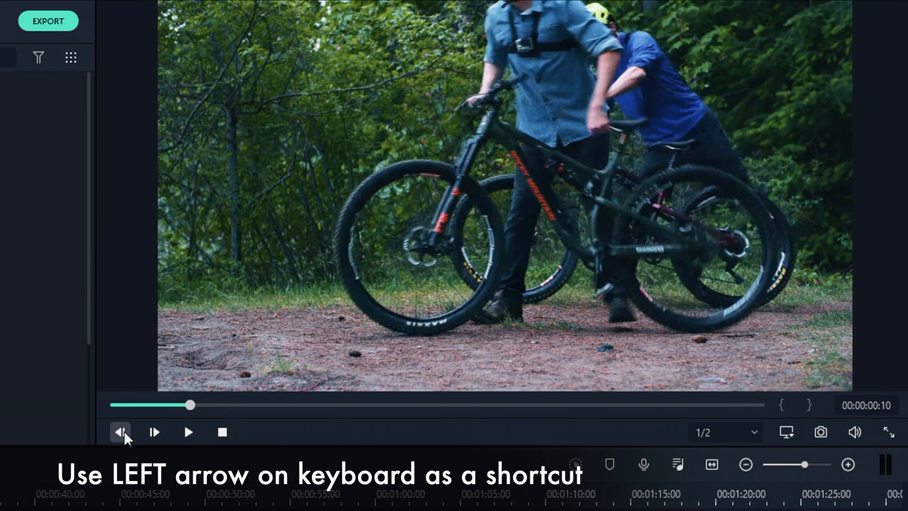
pyautogui.click(125, 434)
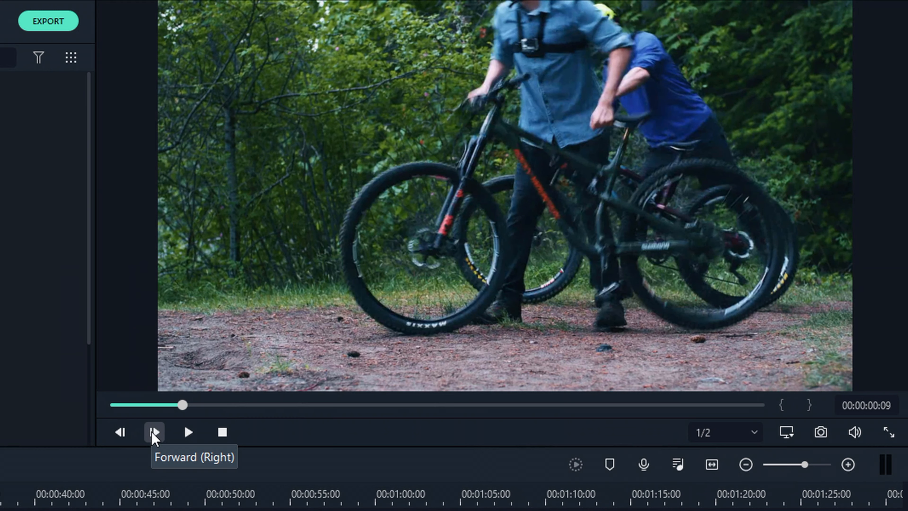
# Step: Step the preview forward frame by frame to 00:00:00:14
pyautogui.click(153, 435)
pyautogui.click(153, 435)
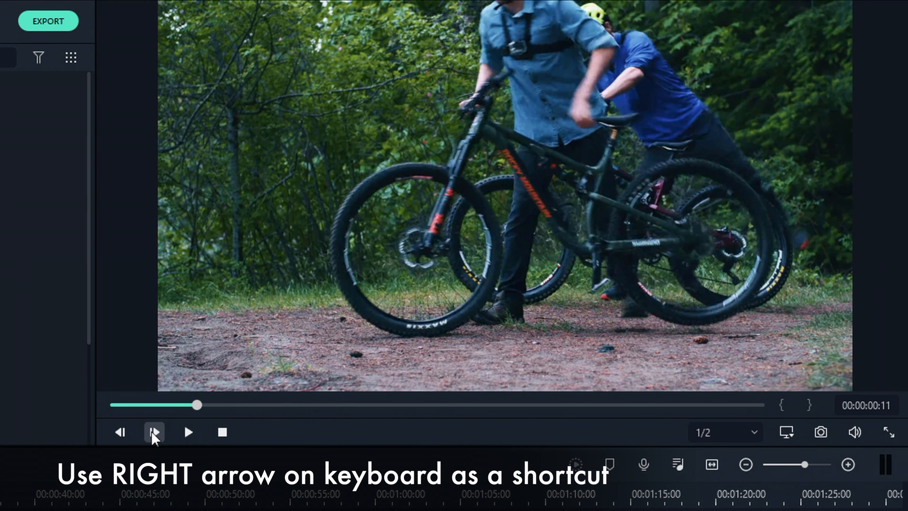
pyautogui.click(154, 433)
pyautogui.click(154, 432)
pyautogui.click(154, 433)
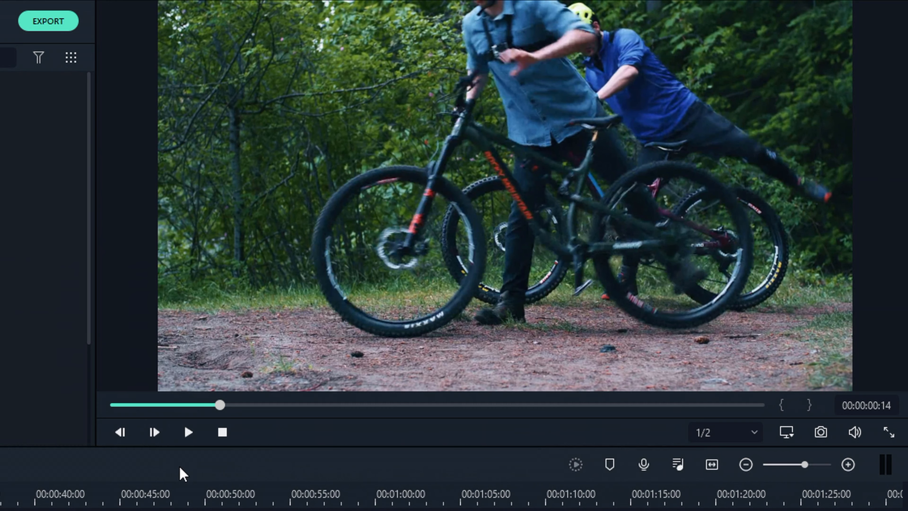
# Step: Play the sequence and stop it so it rewinds to the start, and open the preview playback quality options
pyautogui.click(189, 434)
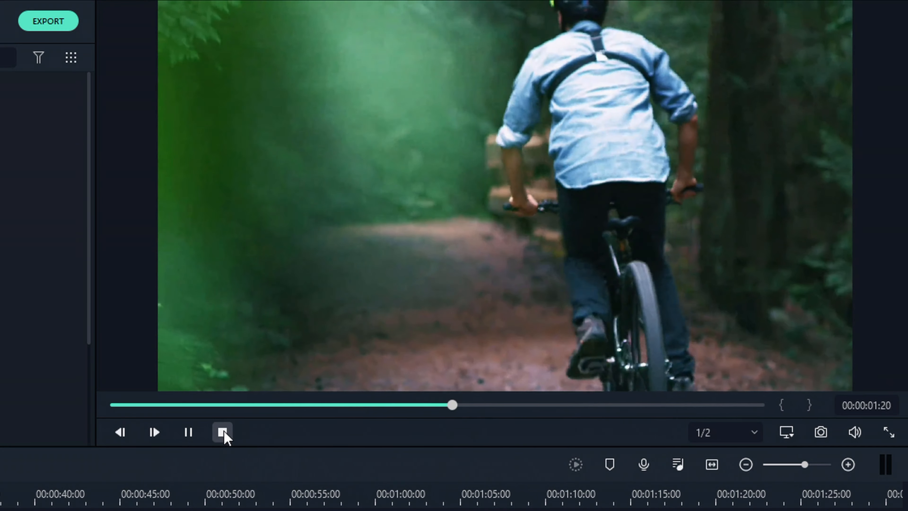
pyautogui.click(222, 433)
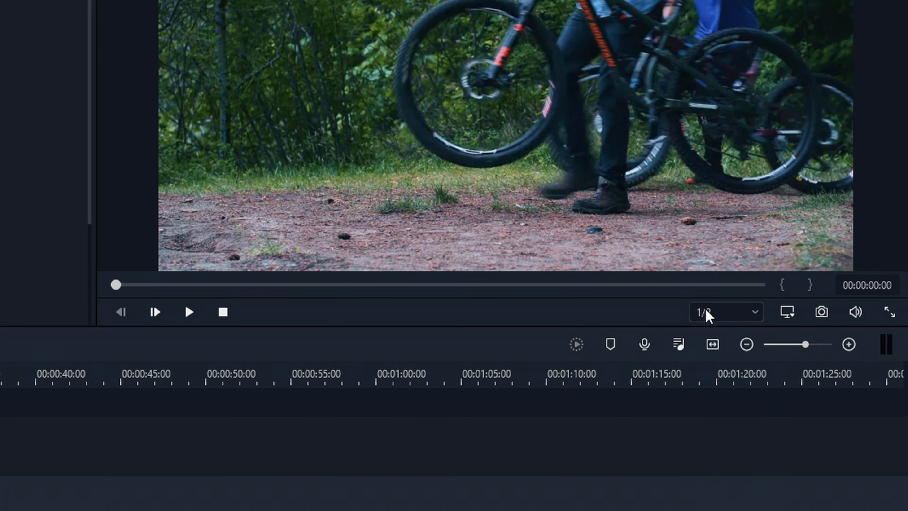
pyautogui.click(706, 433)
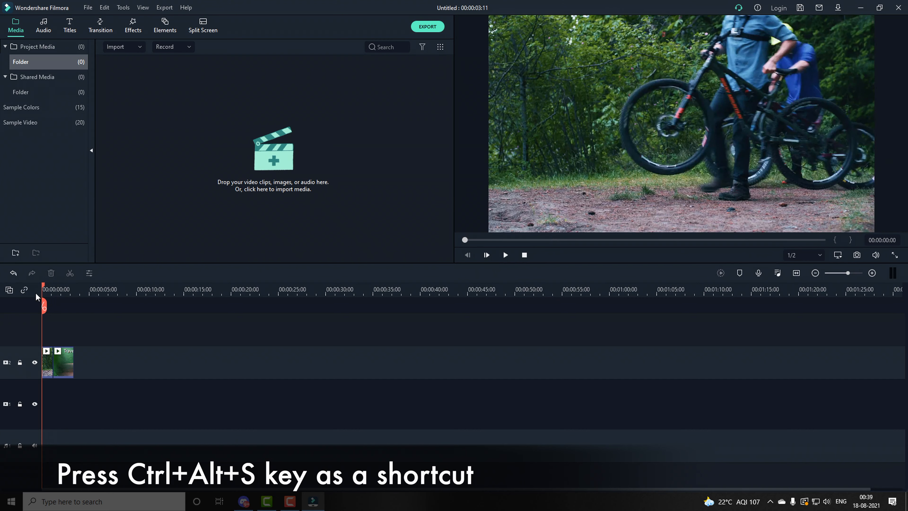
# Step: Take a snapshot of the Travel 02 frame at 00:00:02:17
pyautogui.moveTo(35, 292); pyautogui.dragTo(68, 288)
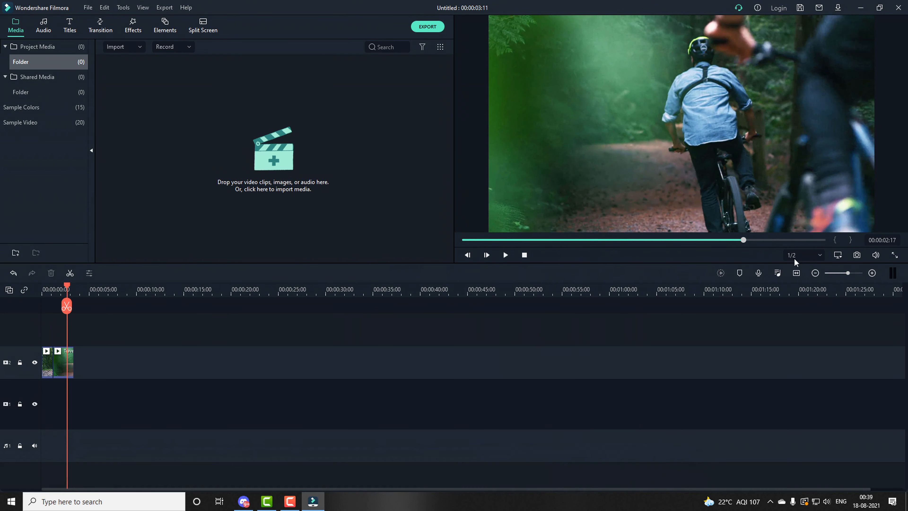
pyautogui.click(858, 254)
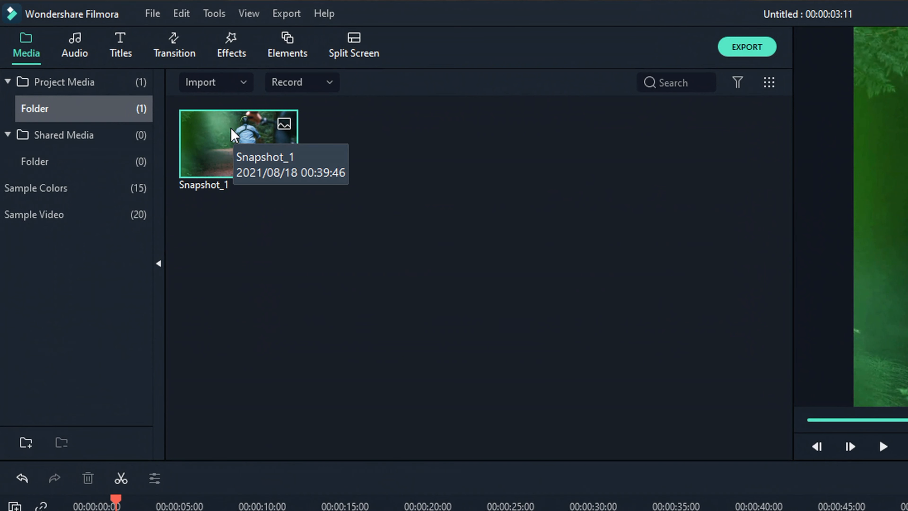
# Step: Append Snapshot_1 directly after Travel 02 on video track 2 and trim its end to 00:00:07:01
pyautogui.moveTo(229, 125); pyautogui.dragTo(82, 371)
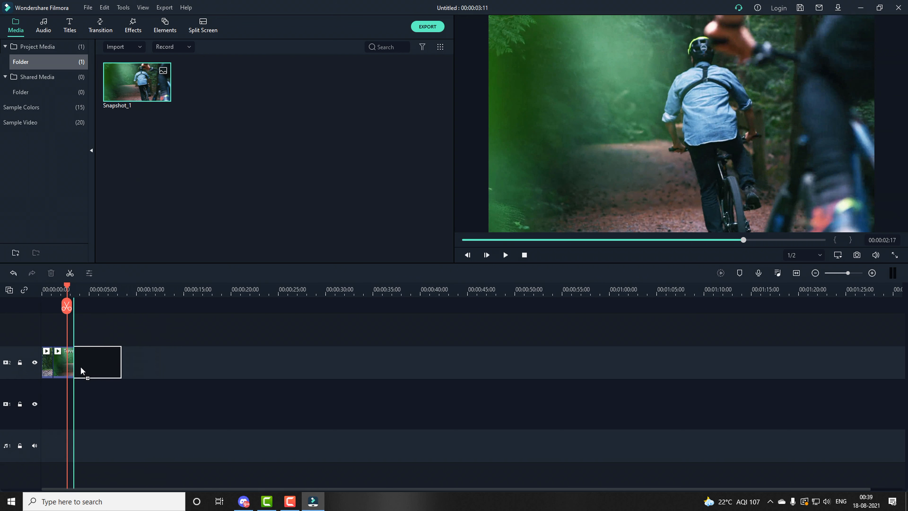
pyautogui.click(83, 288)
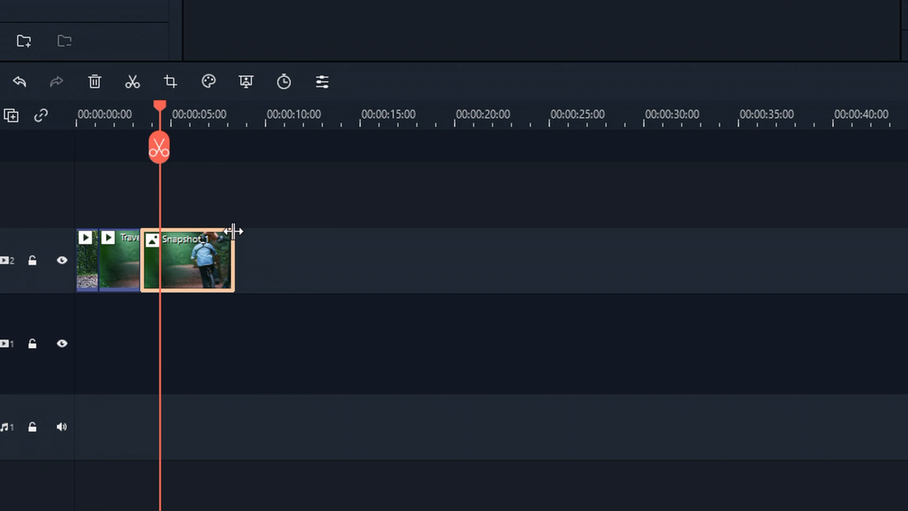
pyautogui.moveTo(233, 248); pyautogui.dragTo(267, 240)
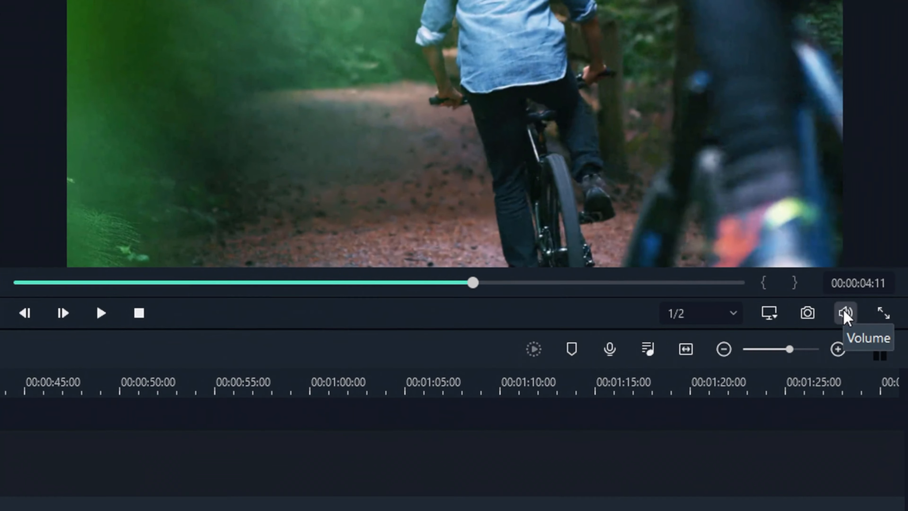
# Step: Raise the preview playback volume, and view the preview in full screen before returning to the editing layout
pyautogui.click(844, 314)
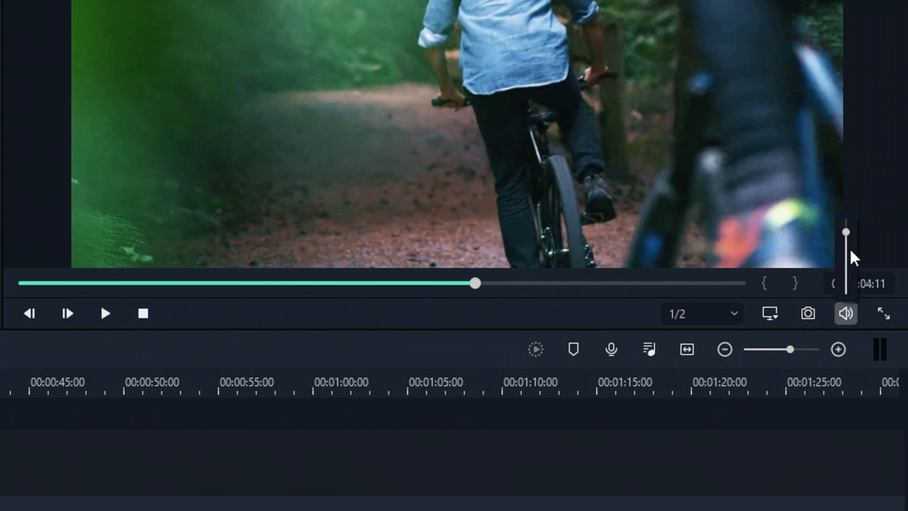
pyautogui.moveTo(846, 233); pyautogui.dragTo(853, 213)
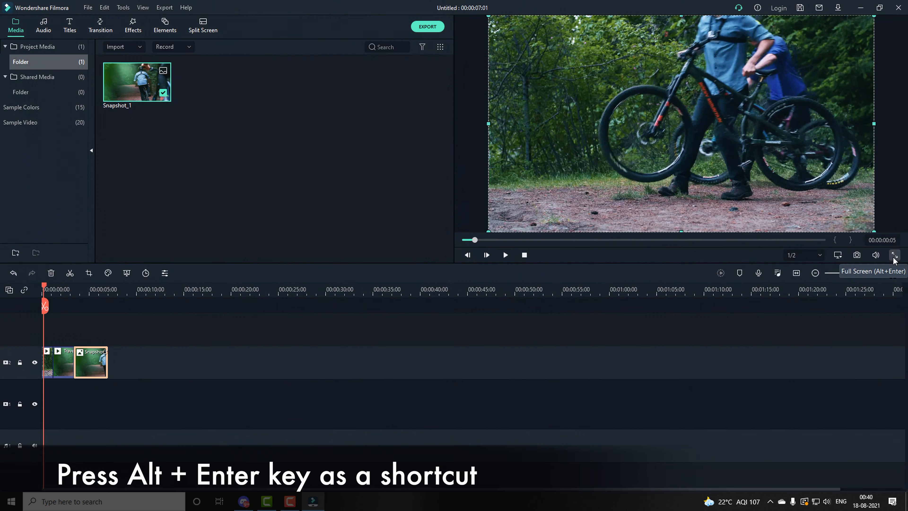
pyautogui.hotkey('alt', 'Return')
pyautogui.moveTo(481, 506)
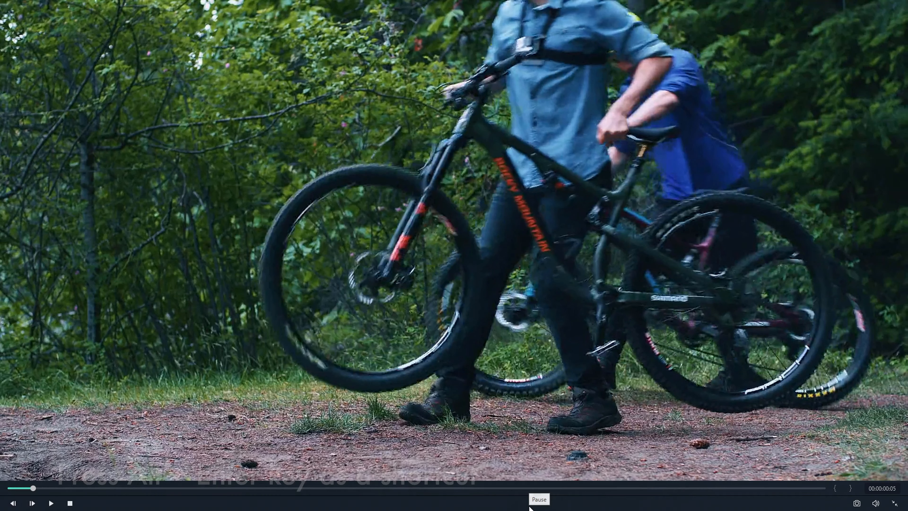
pyautogui.press('Escape')
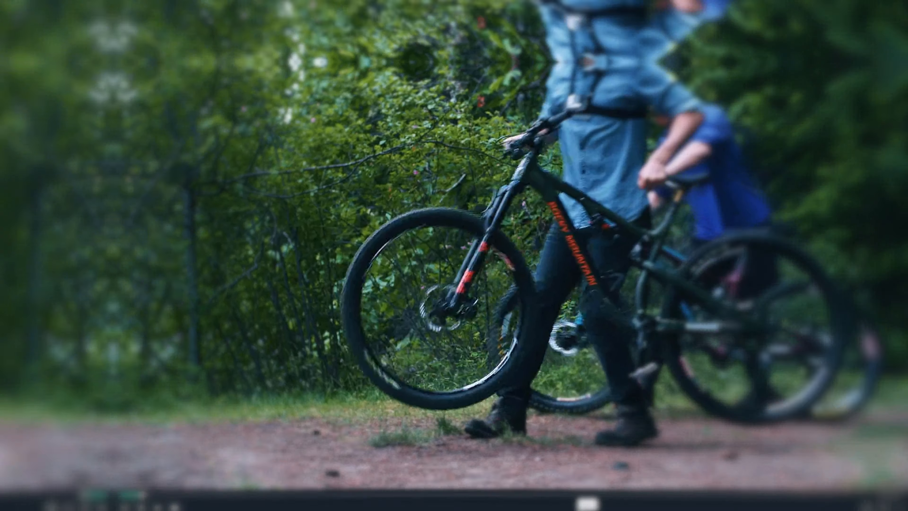
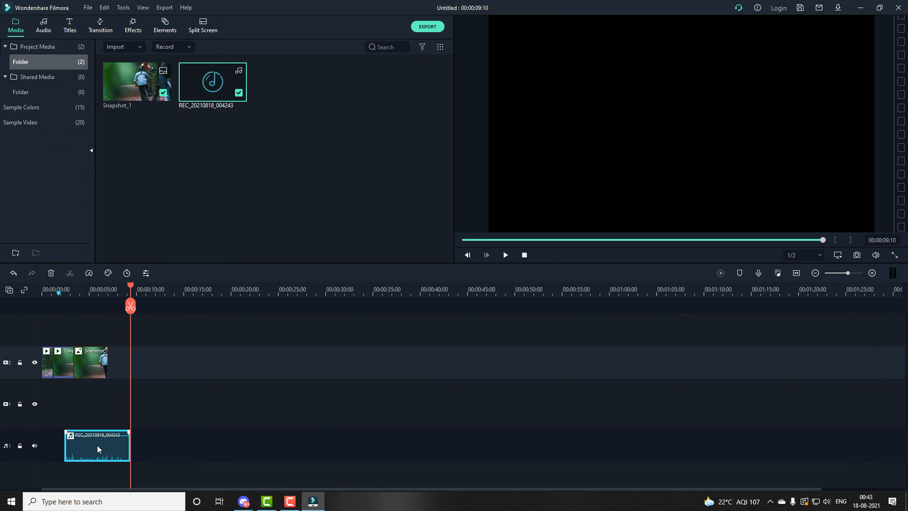
# Step: Delete the recorded voice clip from audio track 1, and look over the Audio Mixer without applying changes
pyautogui.press('Delete')
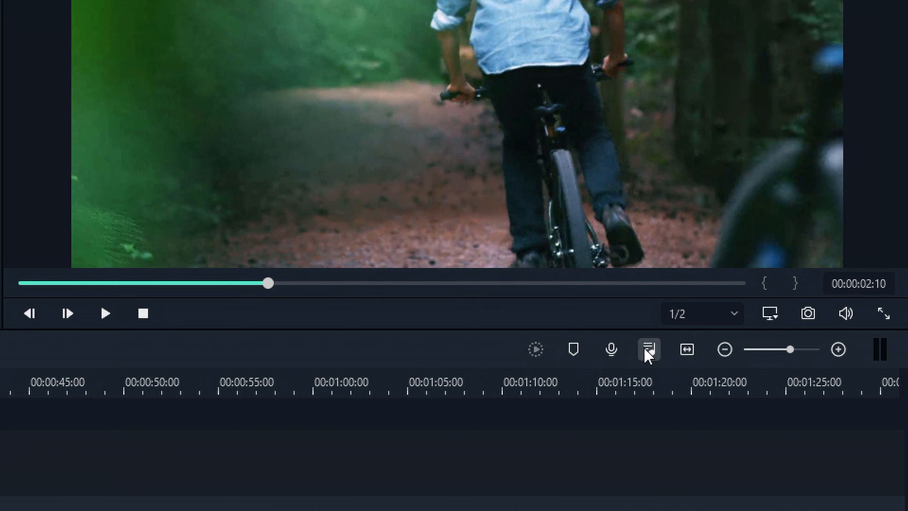
pyautogui.click(650, 352)
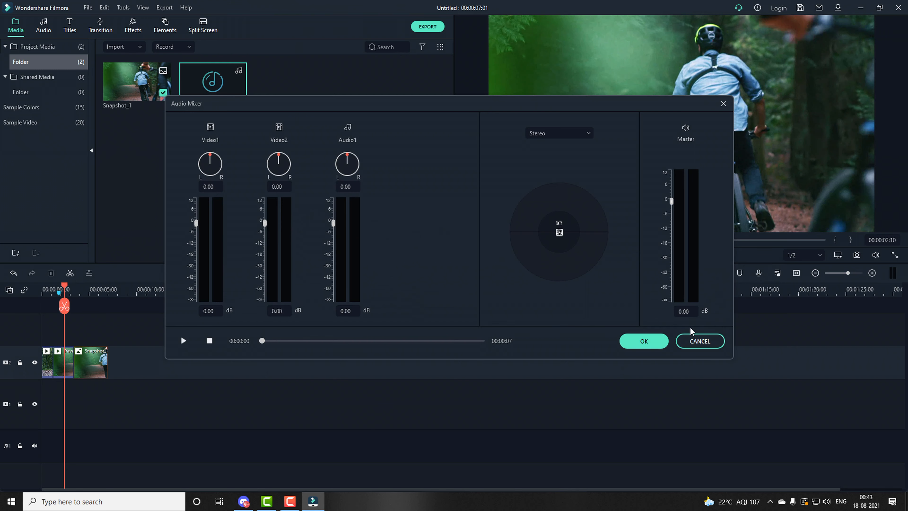
pyautogui.click(698, 341)
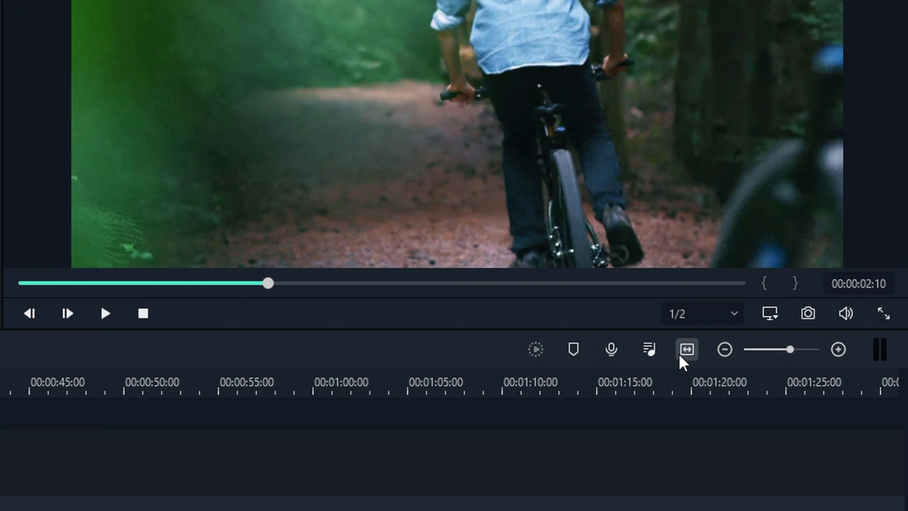
# Step: Fit the whole project into the timeline's width and move the playhead to 00:00:05:19 within the snapshot clip
pyautogui.click(683, 355)
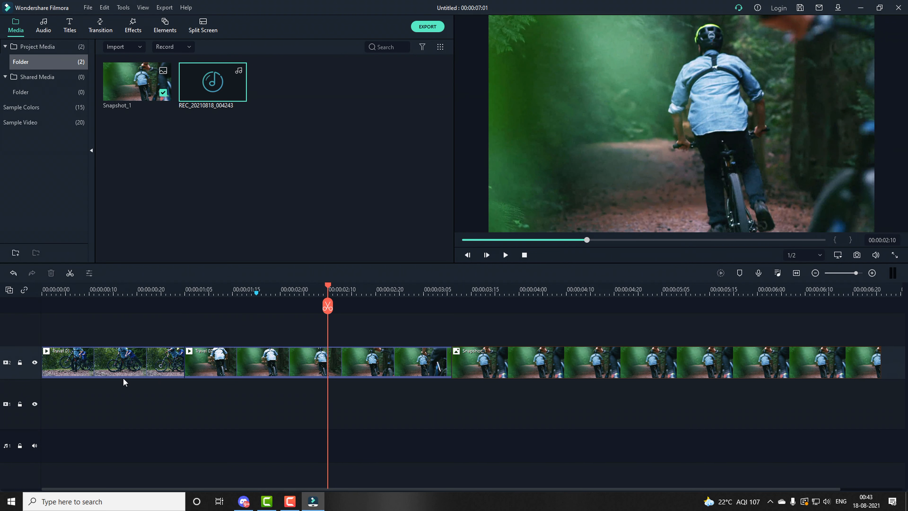
pyautogui.moveTo(327, 306); pyautogui.dragTo(728, 345)
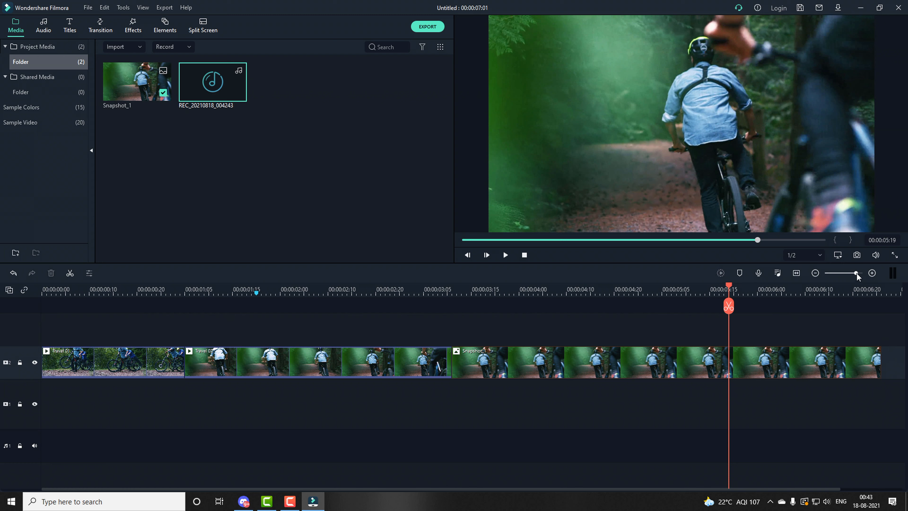
# Step: Zoom the timeline out and partly back in, and show the audio meter beside the tracks
pyautogui.click(815, 274)
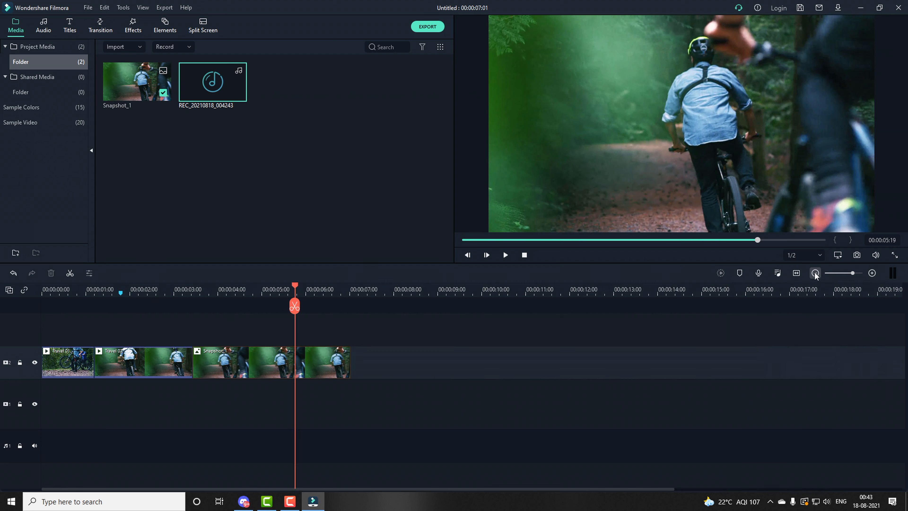
pyautogui.click(815, 273)
pyautogui.click(815, 274)
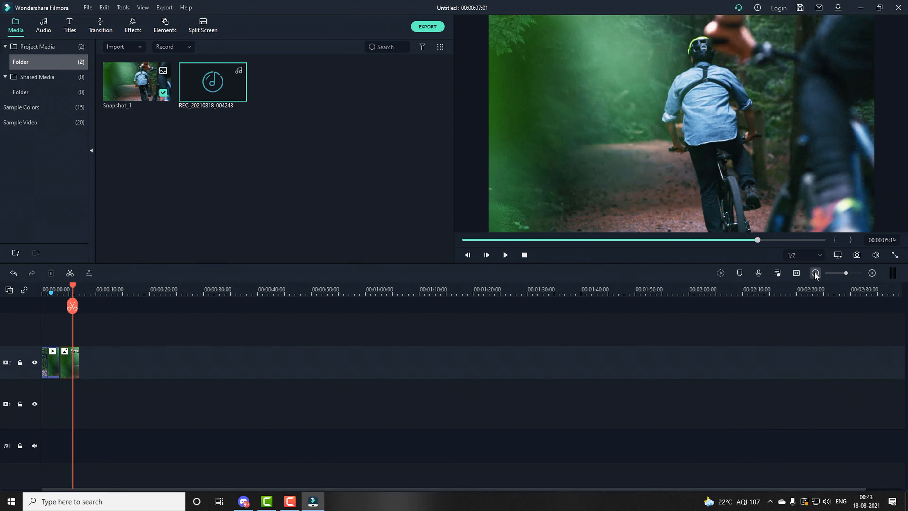
pyautogui.moveTo(845, 273)
pyautogui.mouseDown()
pyautogui.moveTo(831, 274)
pyautogui.moveTo(854, 270)
pyautogui.mouseUp()
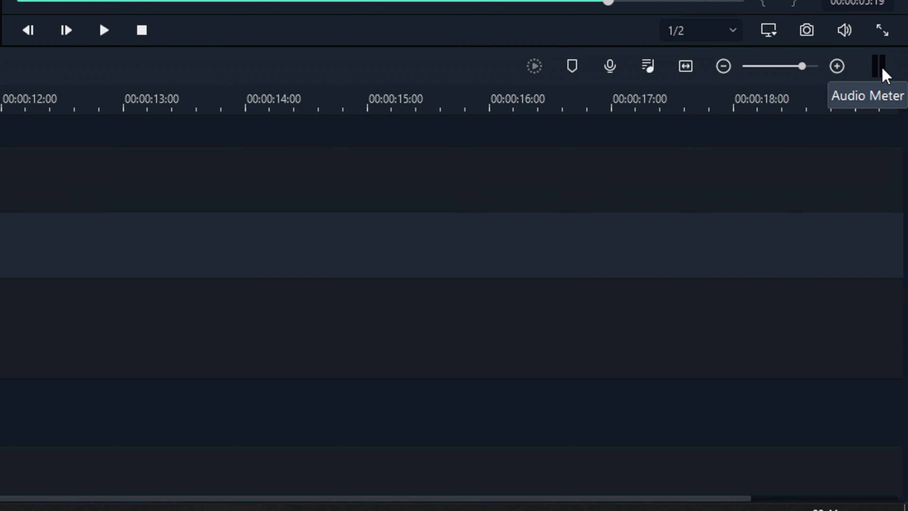
pyautogui.click(881, 71)
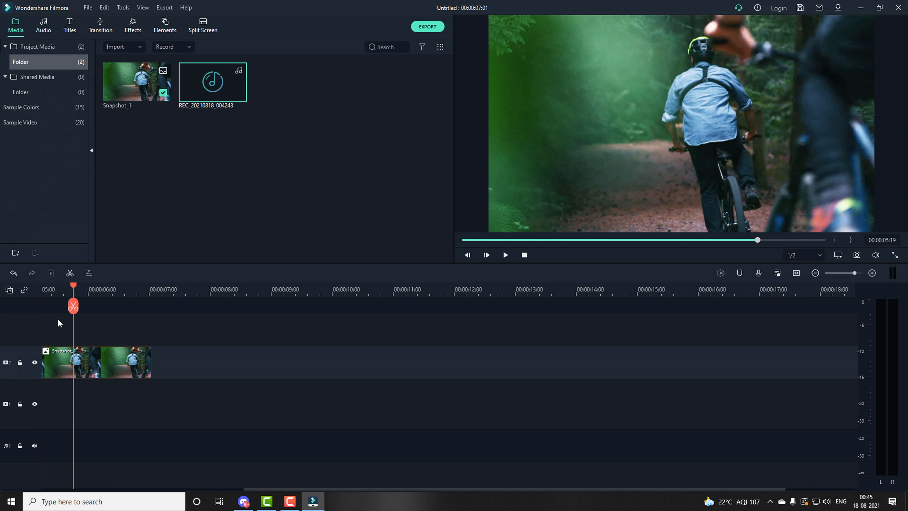
# Step: Place the Travel 01 sample video on video track 3 above Snapshot_1, ending at 00:00:05:19, and move the playhead to 00:00:04:22
pyautogui.click(37, 123)
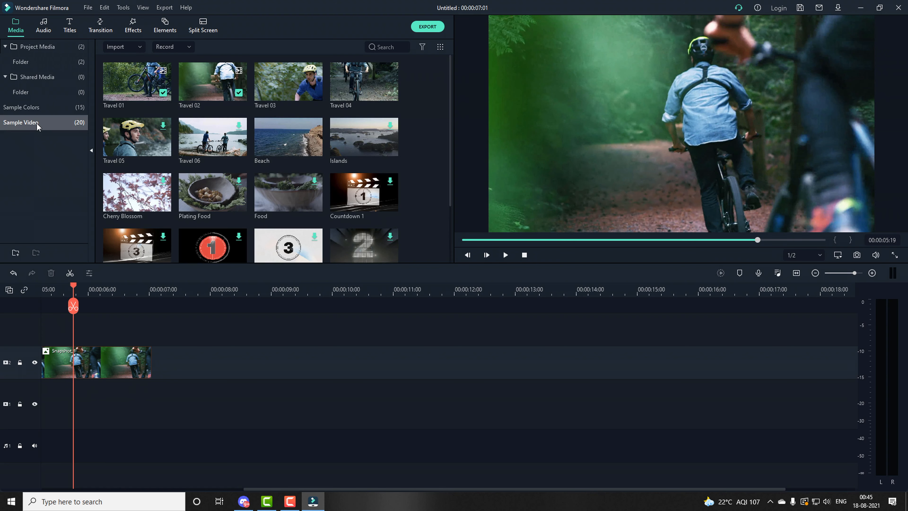
pyautogui.moveTo(133, 85); pyautogui.dragTo(146, 331)
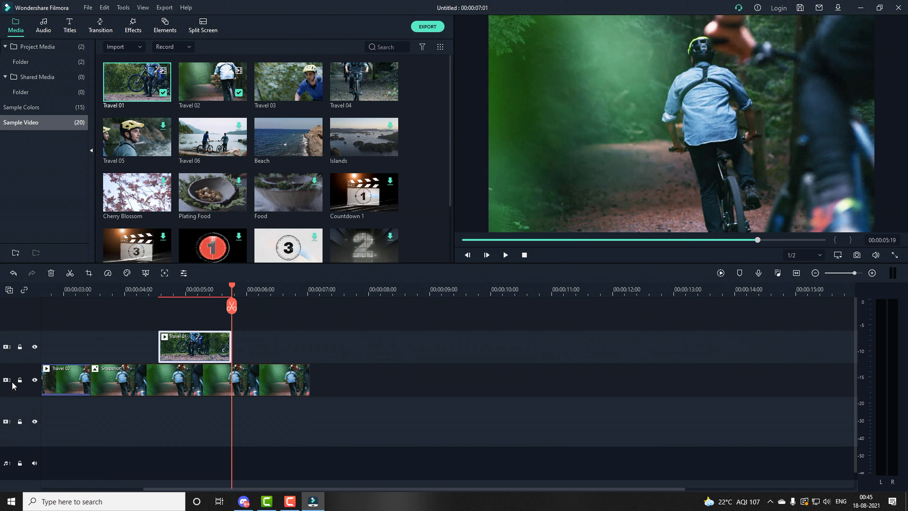
pyautogui.click(178, 290)
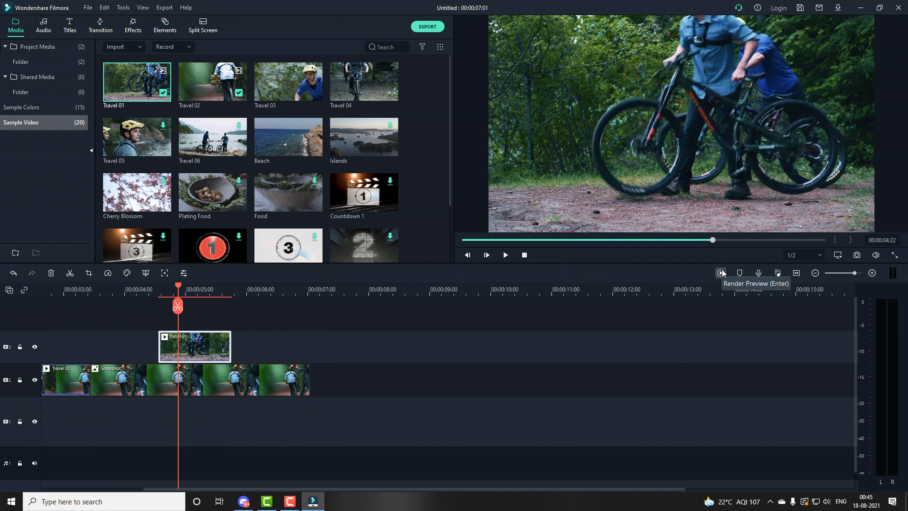
# Step: Render the timeline preview and play it back from just before the Travel 01 clip on track 3
pyautogui.click(720, 273)
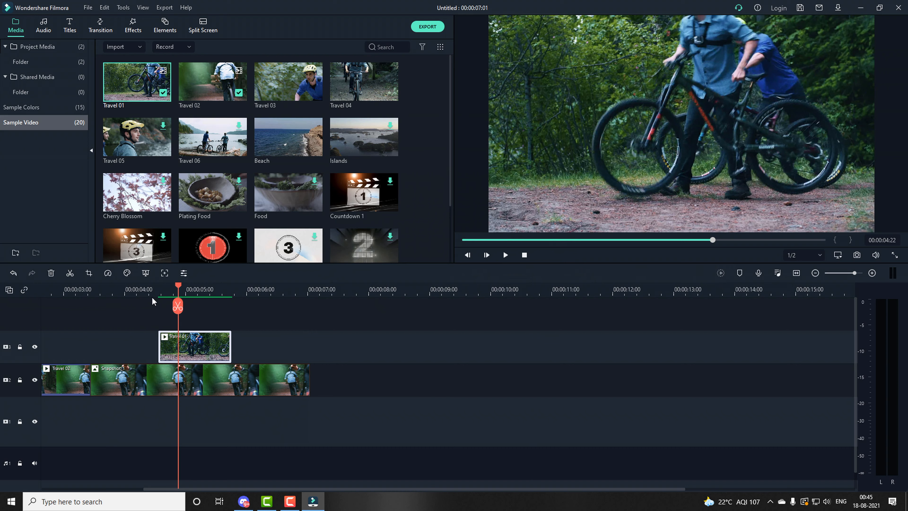
pyautogui.click(141, 291)
pyautogui.press('space')
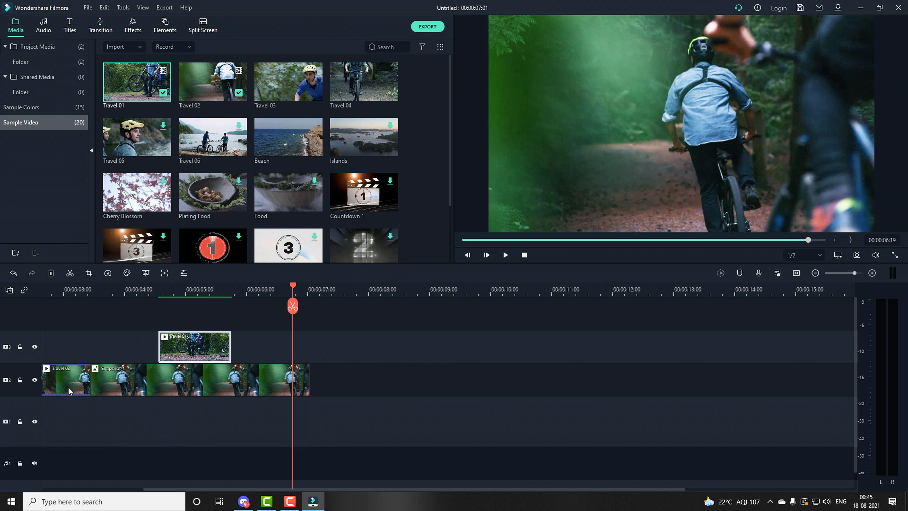
# Step: Play the section around Travel 01 with video track 3 hidden, and make the track visible again
pyautogui.click(188, 289)
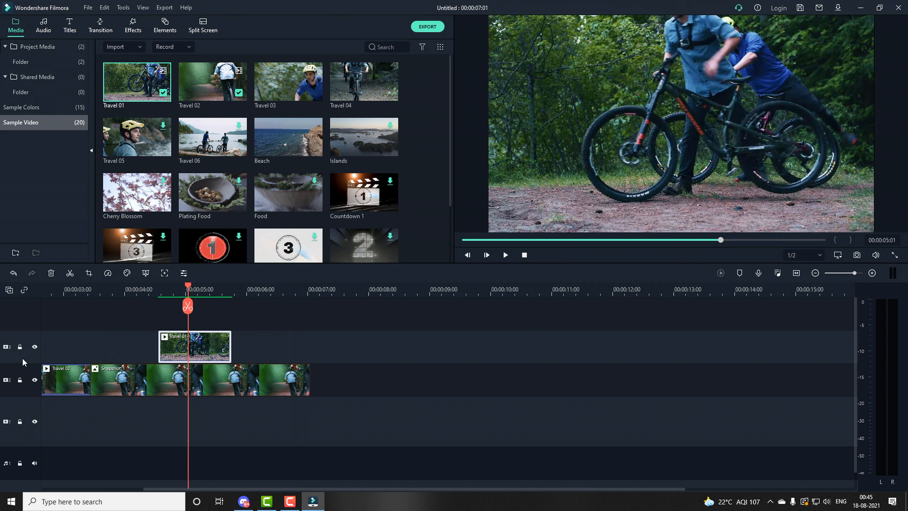
pyautogui.click(35, 347)
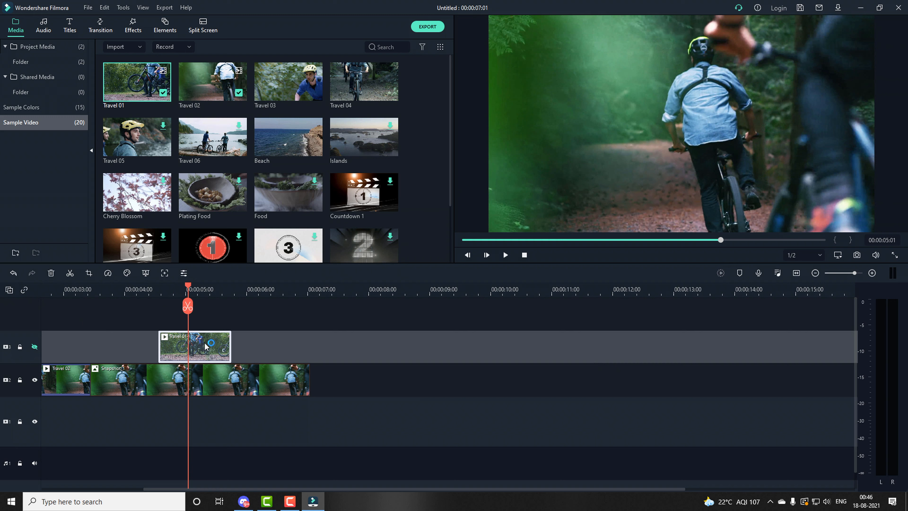
pyautogui.moveTo(188, 306); pyautogui.dragTo(140, 305)
pyautogui.press('Left')
pyautogui.press('space')
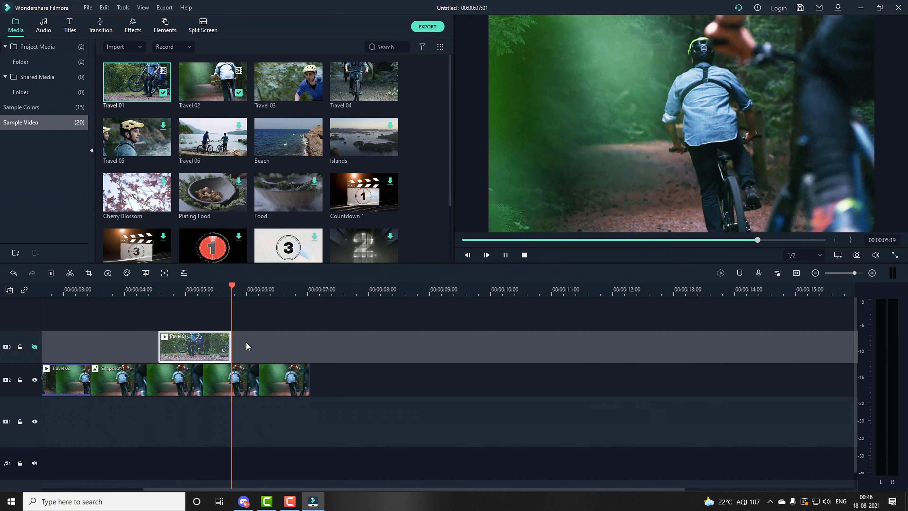
pyautogui.press('space')
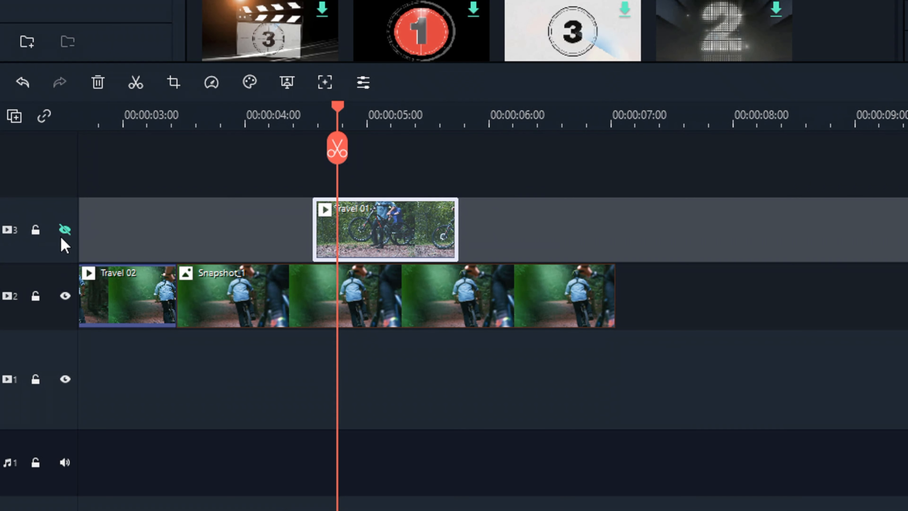
pyautogui.click(65, 230)
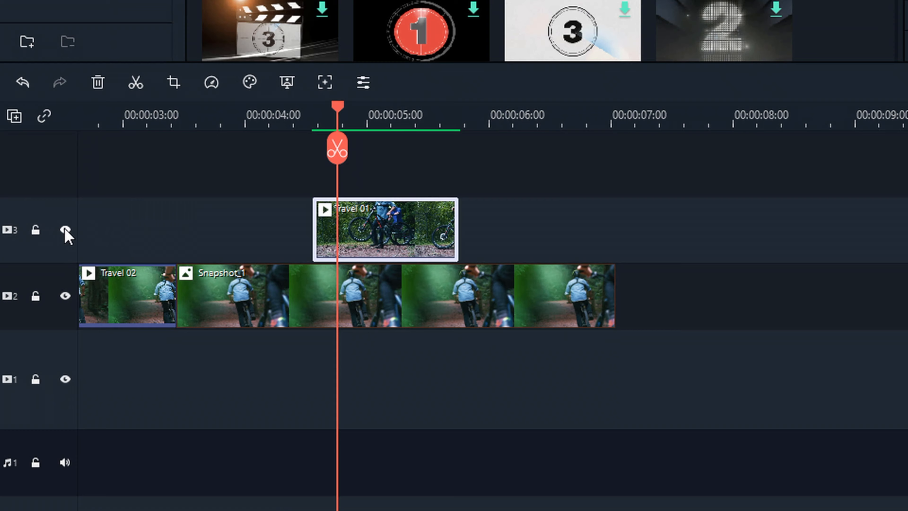